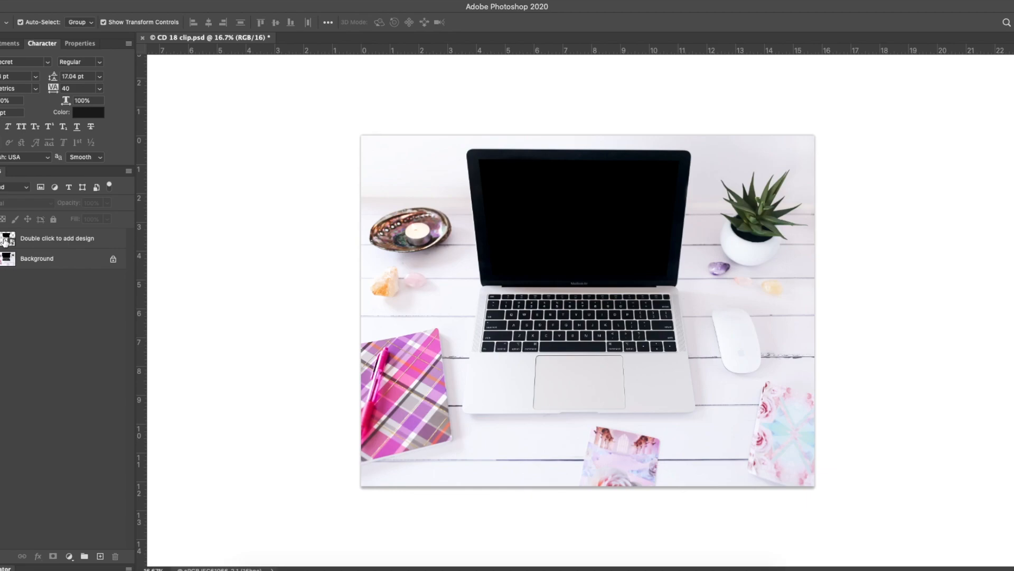
# Preview the screen area with the background hidden and shown again, then open the design smart object
pyautogui.click(0, 259)
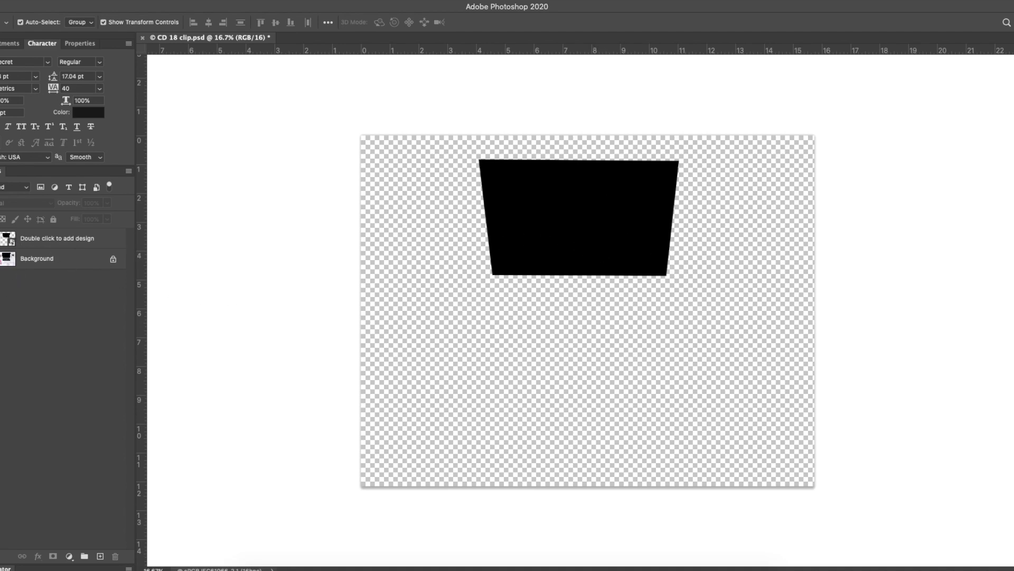
pyautogui.click(2, 259)
pyautogui.click(12, 240)
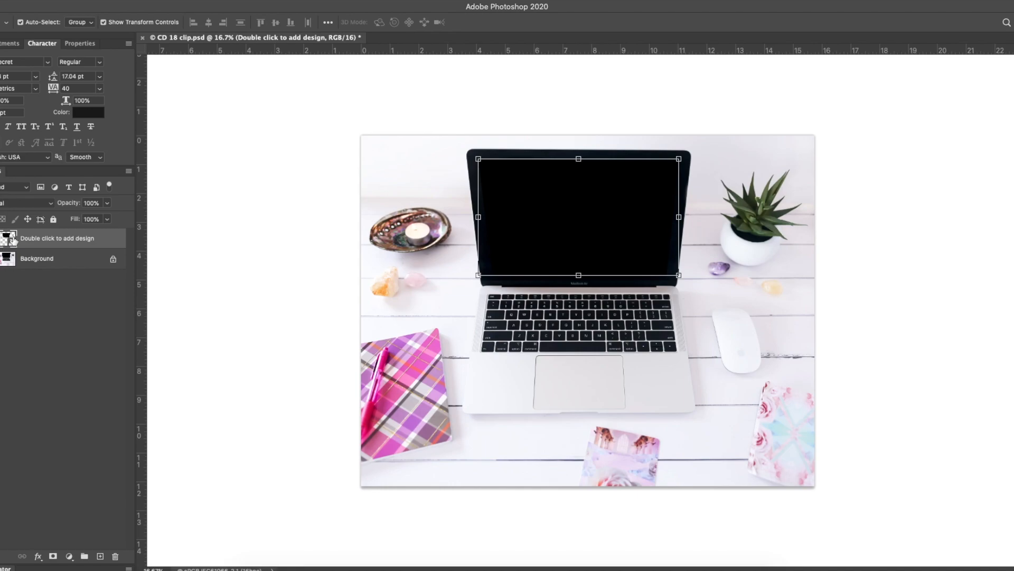
pyautogui.doubleClick(5, 240)
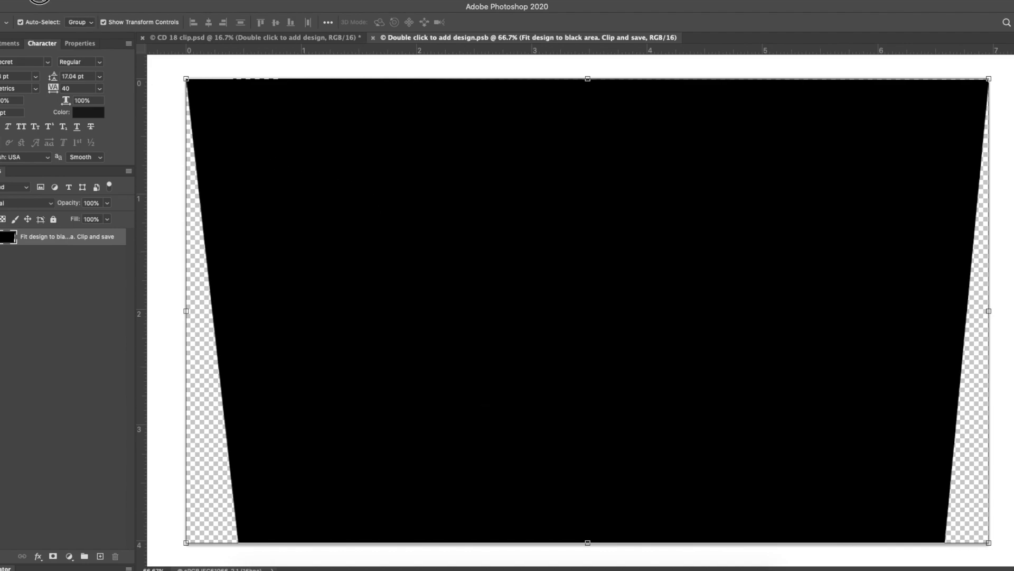
# Place Screen Shot 2020-10-13 at 2.27.00 PM embedded in the smart object, stretch it vertically to fill the canvas, and save
pyautogui.click(40, 1)
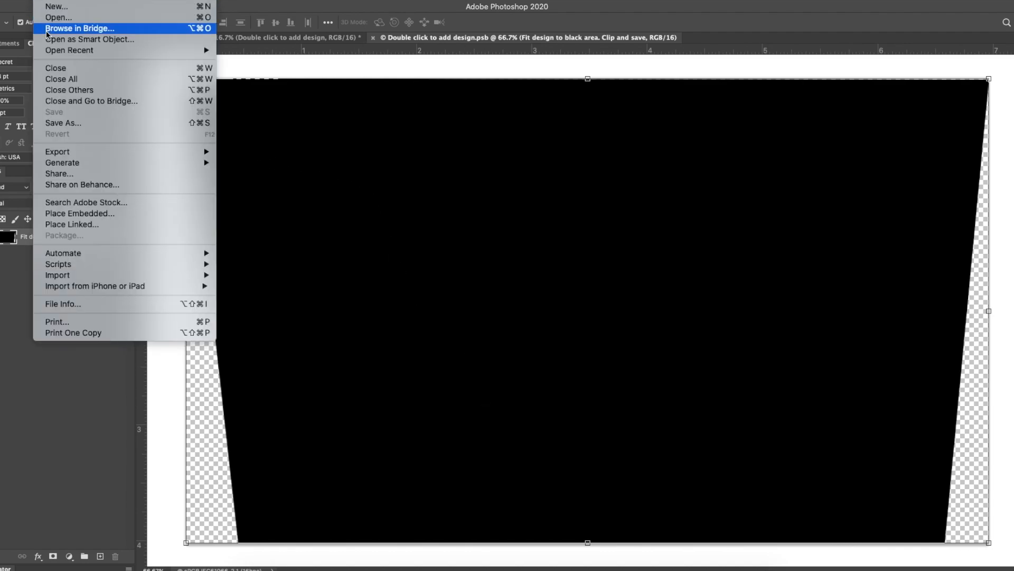
pyautogui.click(76, 214)
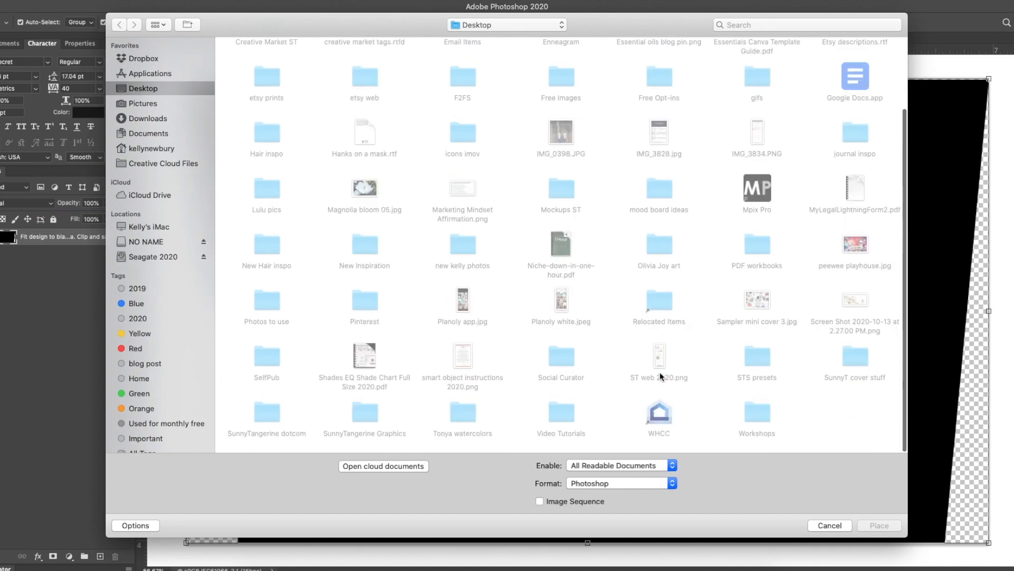
pyautogui.doubleClick(853, 299)
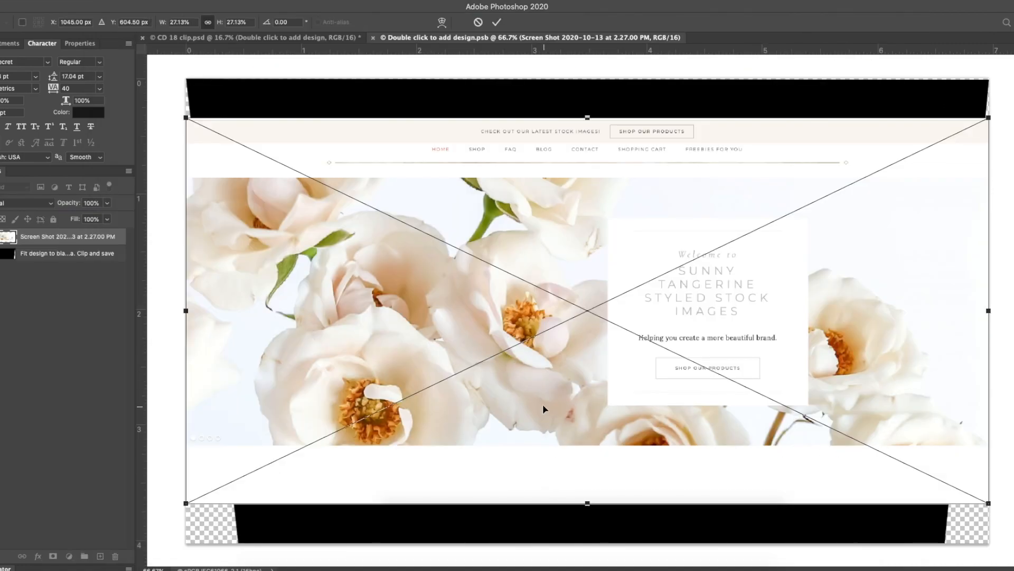
pyautogui.moveTo(586, 116); pyautogui.dragTo(584, 79)
pyautogui.moveTo(583, 506); pyautogui.dragTo(588, 542)
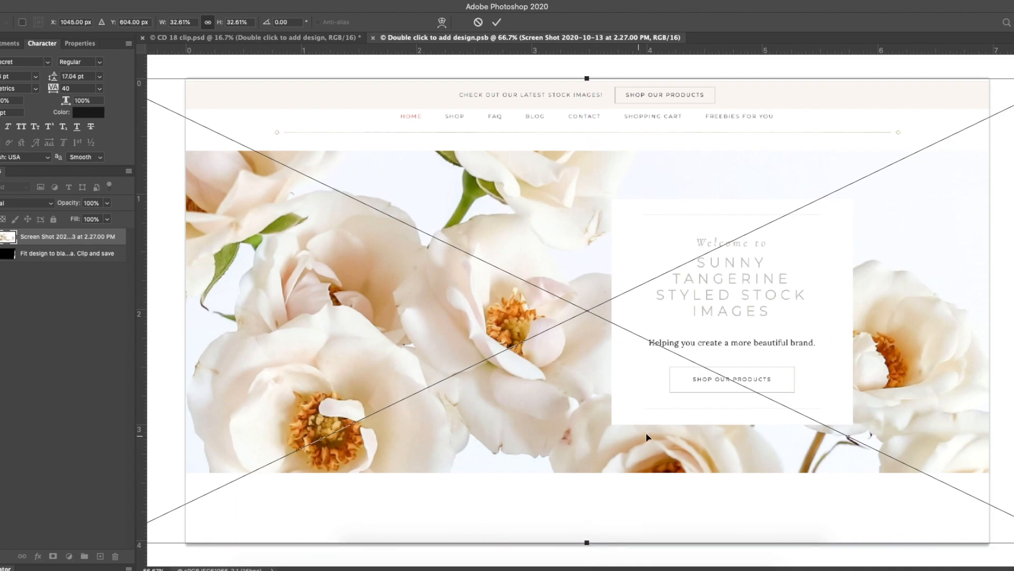
pyautogui.click(496, 24)
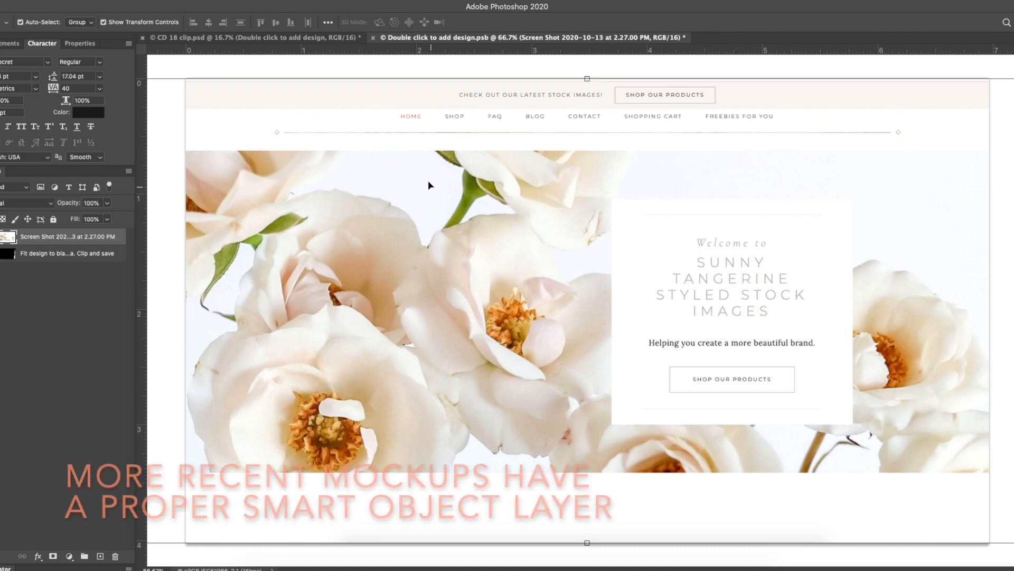
pyautogui.click(374, 40)
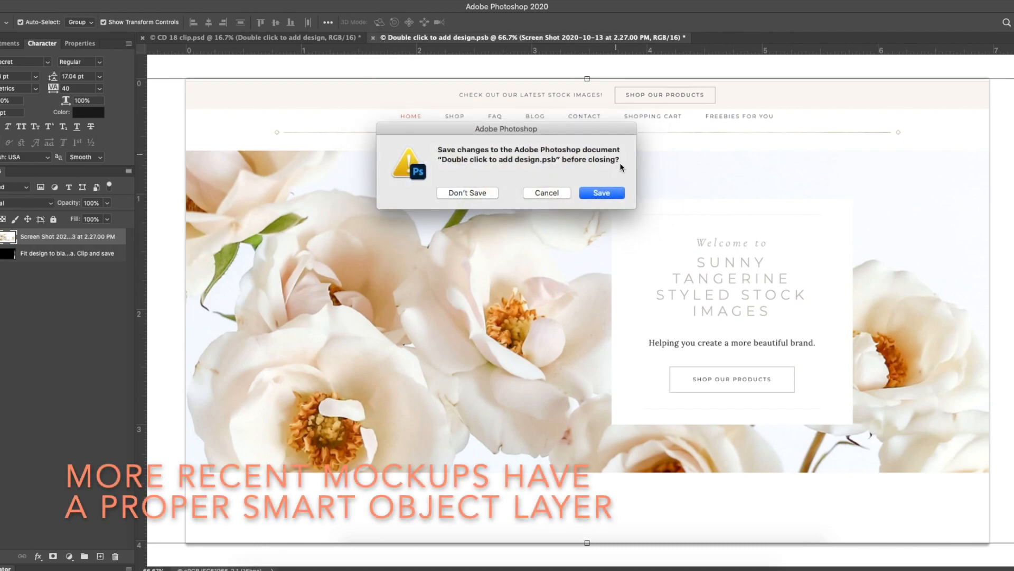
pyautogui.click(602, 192)
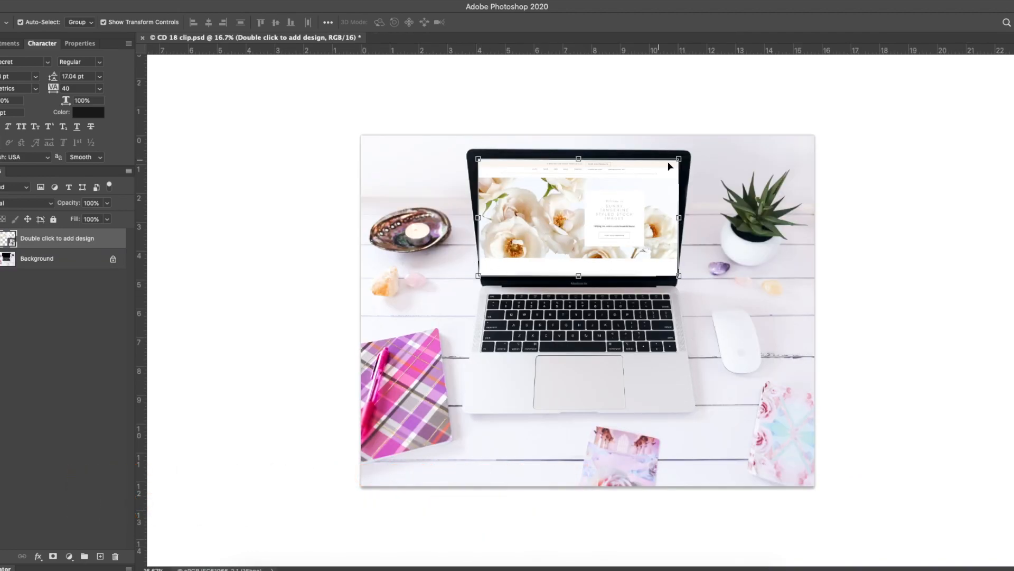
# Reopen the smart object, skew the screenshot's corners inward to follow the screen's taper, and save it
pyautogui.doubleClick(7, 240)
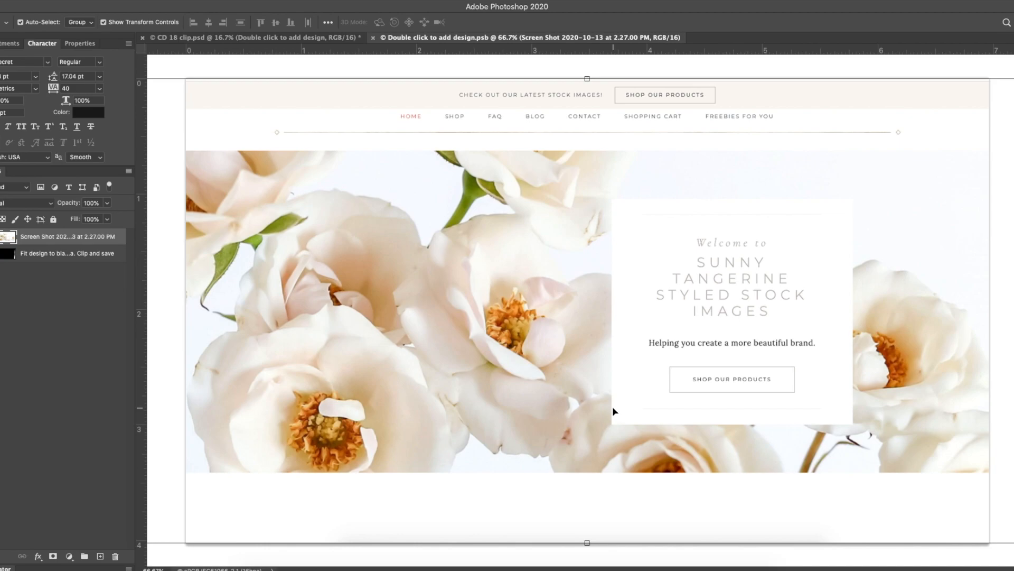
pyautogui.scroll(-3, 613, 407)
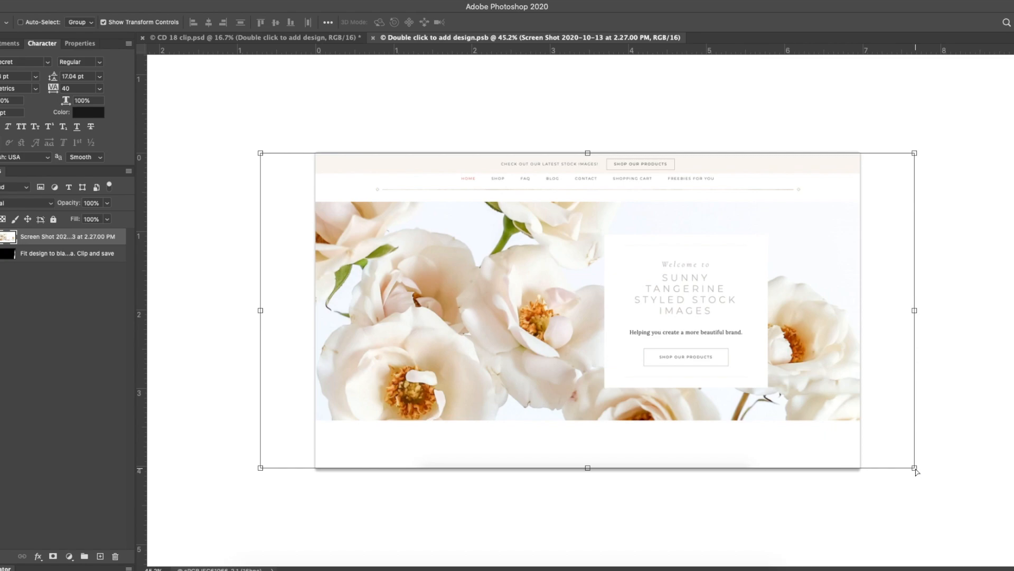
pyautogui.click(915, 469)
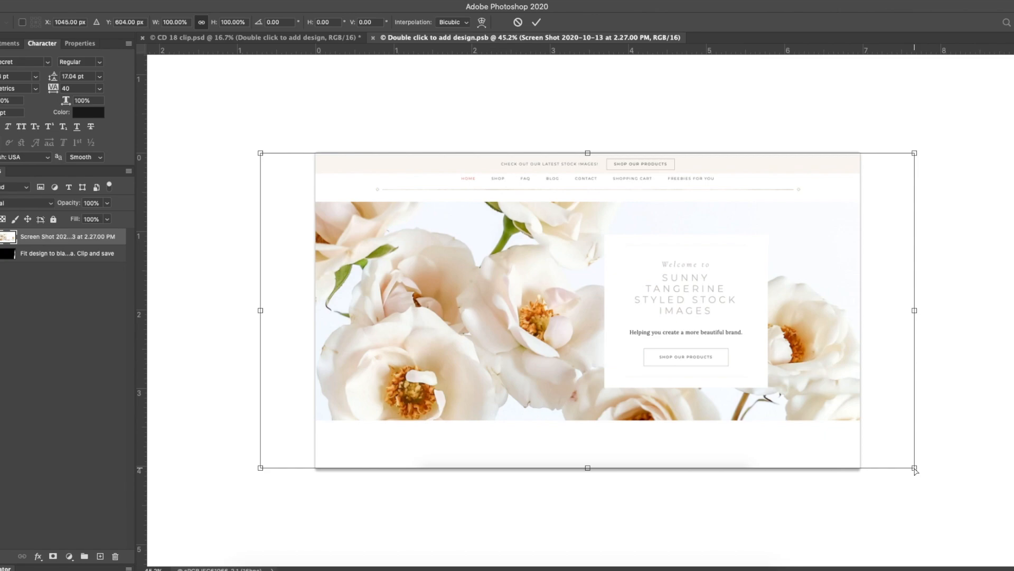
pyautogui.moveTo(916, 470); pyautogui.dragTo(830, 467)
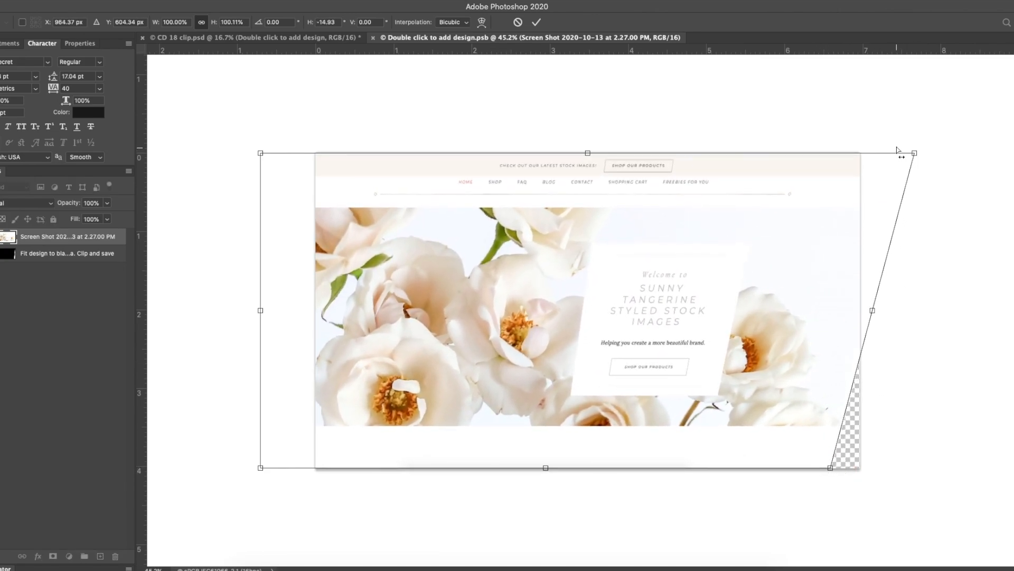
pyautogui.moveTo(916, 154); pyautogui.dragTo(864, 153)
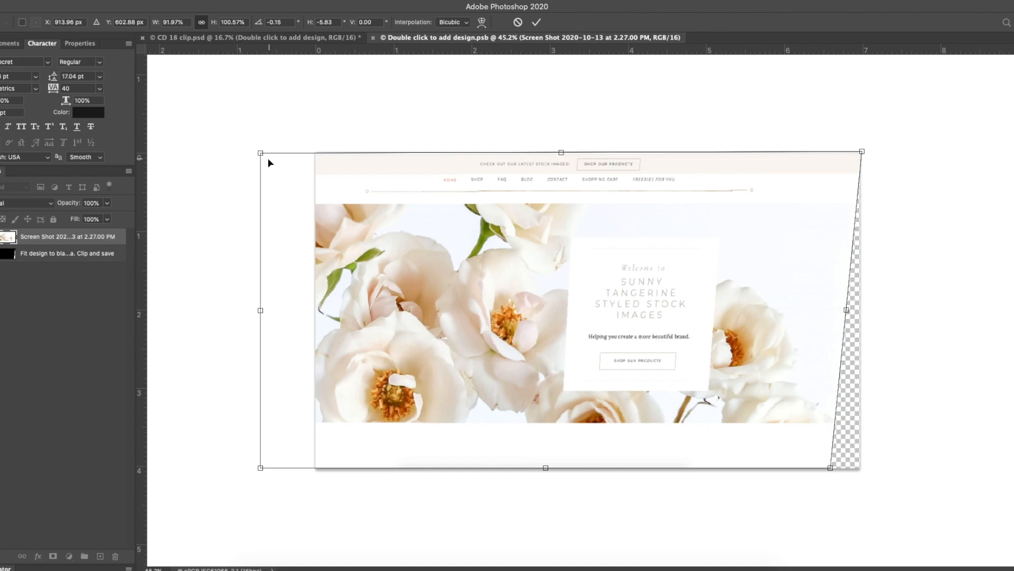
pyautogui.moveTo(260, 154); pyautogui.dragTo(314, 151)
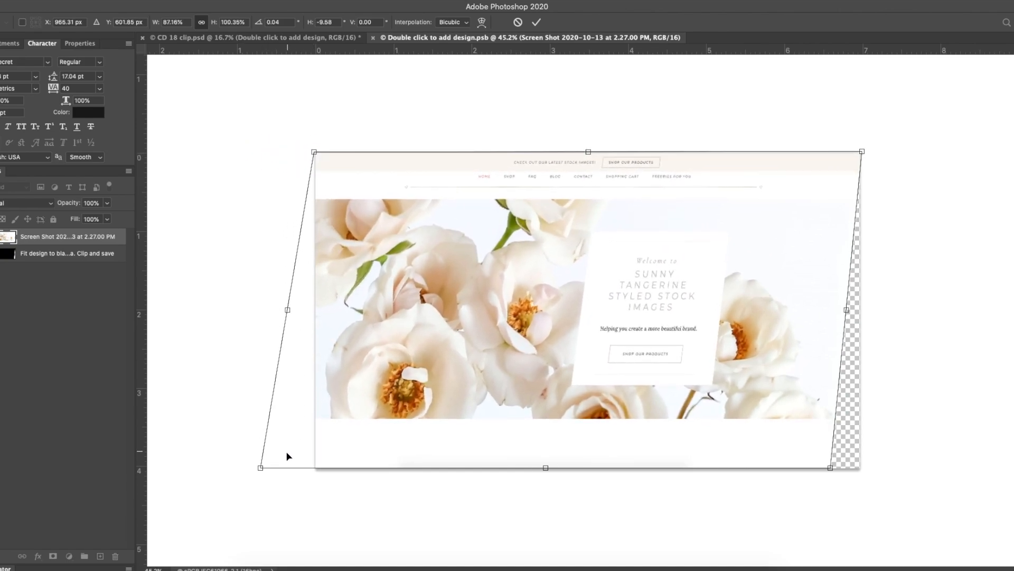
pyautogui.moveTo(261, 469); pyautogui.dragTo(351, 473)
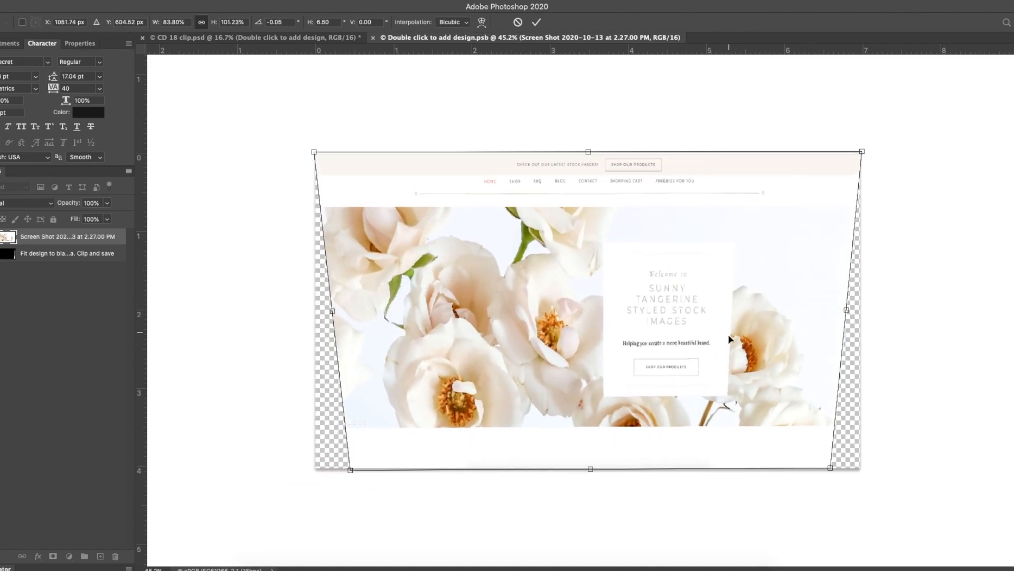
pyautogui.click(536, 24)
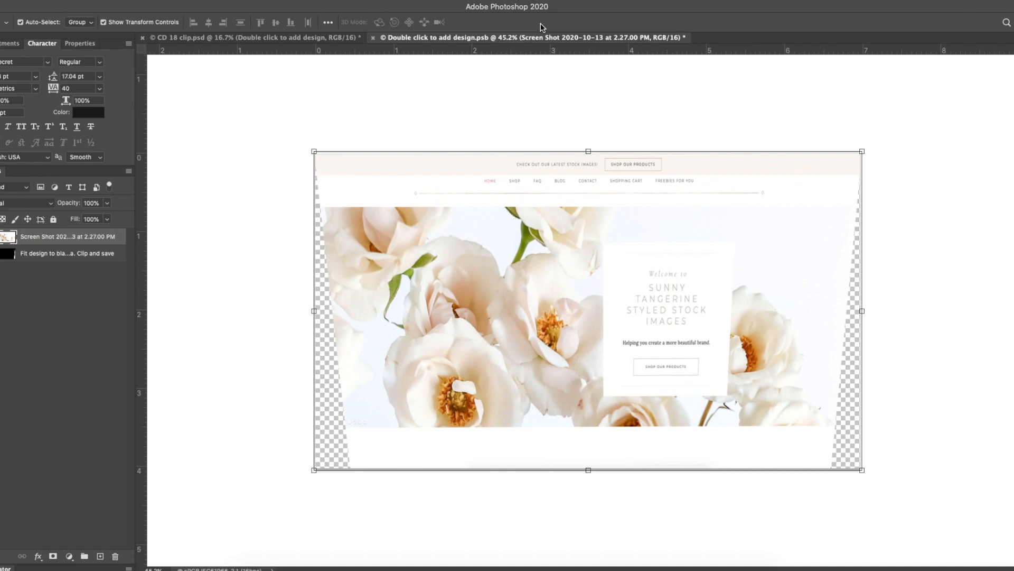
pyautogui.click(373, 38)
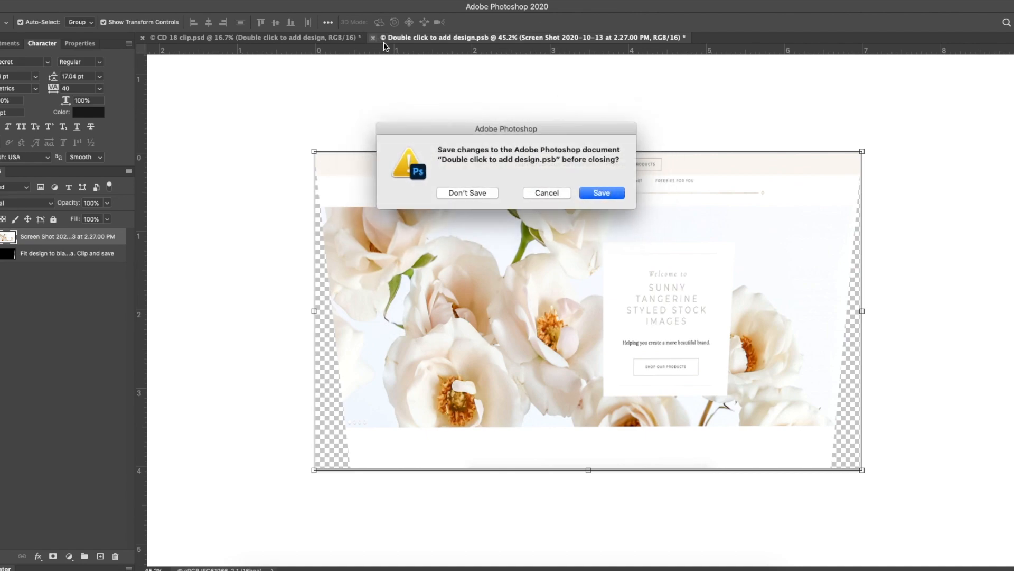
pyautogui.click(597, 193)
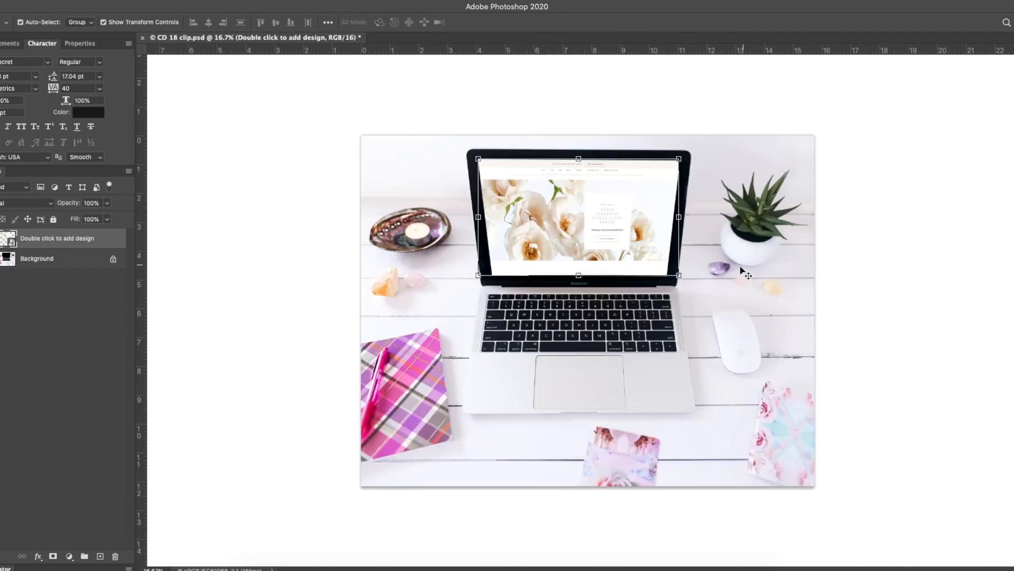
# Reopen the smart object, nudge the screenshot's top corners slightly, and save it again
pyautogui.click(61, 382)
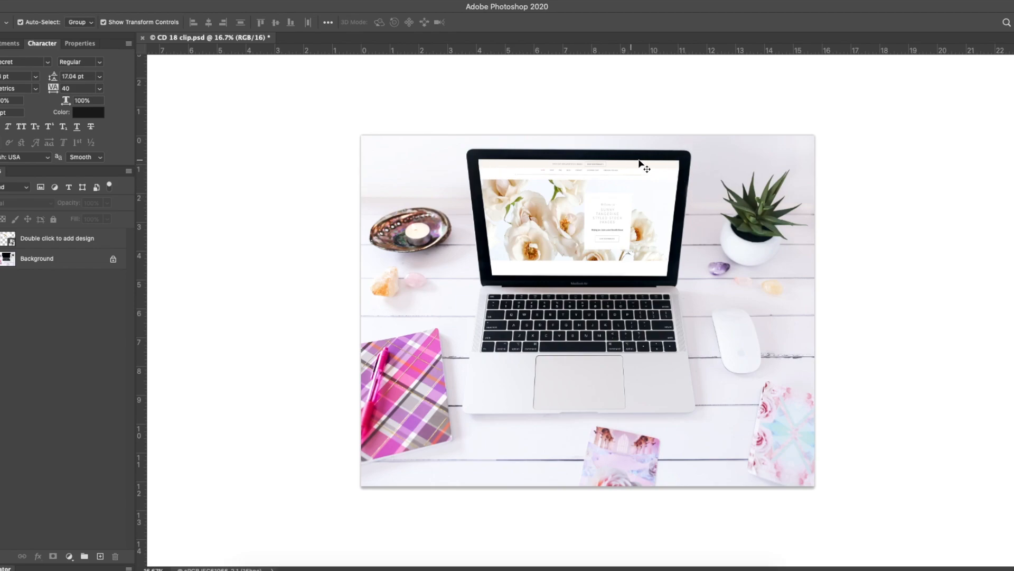
pyautogui.doubleClick(6, 238)
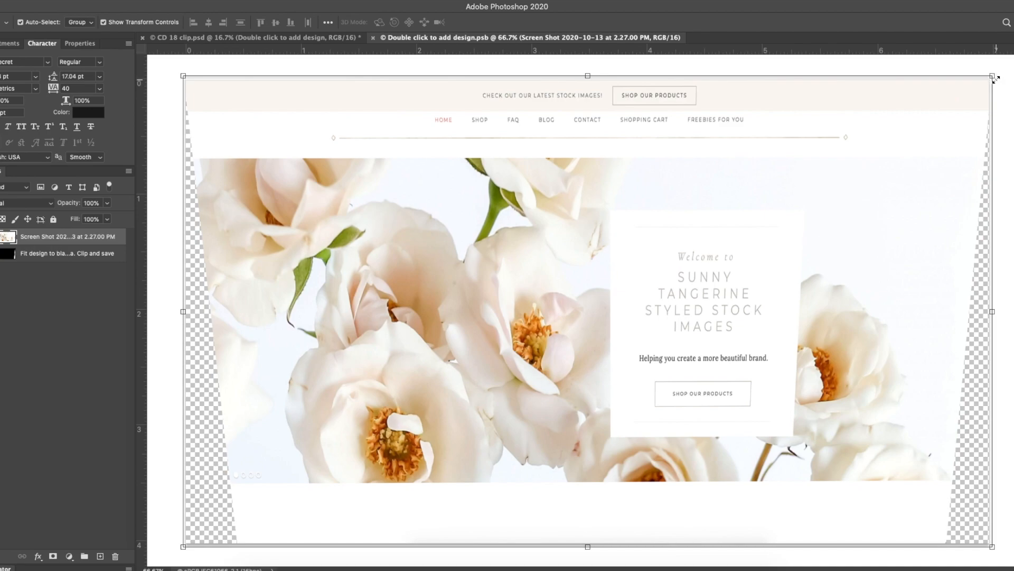
pyautogui.moveTo(994, 77); pyautogui.dragTo(989, 76)
pyautogui.moveTo(185, 79); pyautogui.dragTo(190, 79)
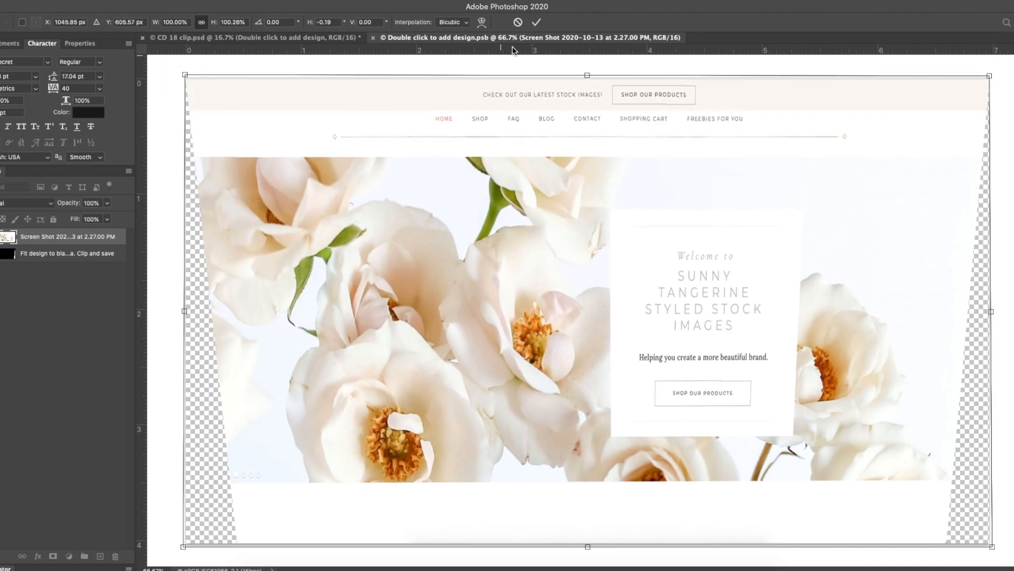
pyautogui.click(534, 23)
pyautogui.press('super+w')
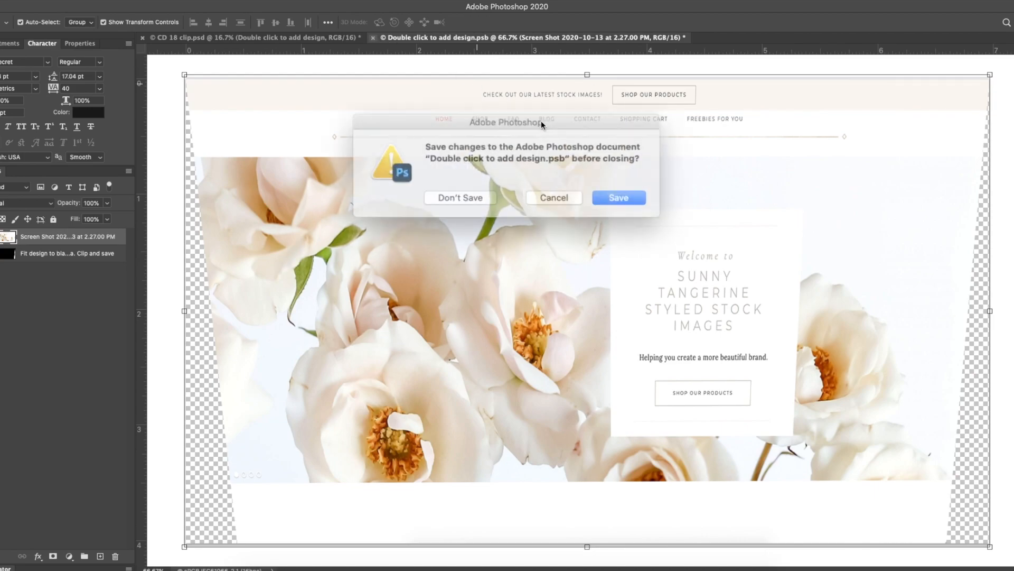
pyautogui.click(600, 193)
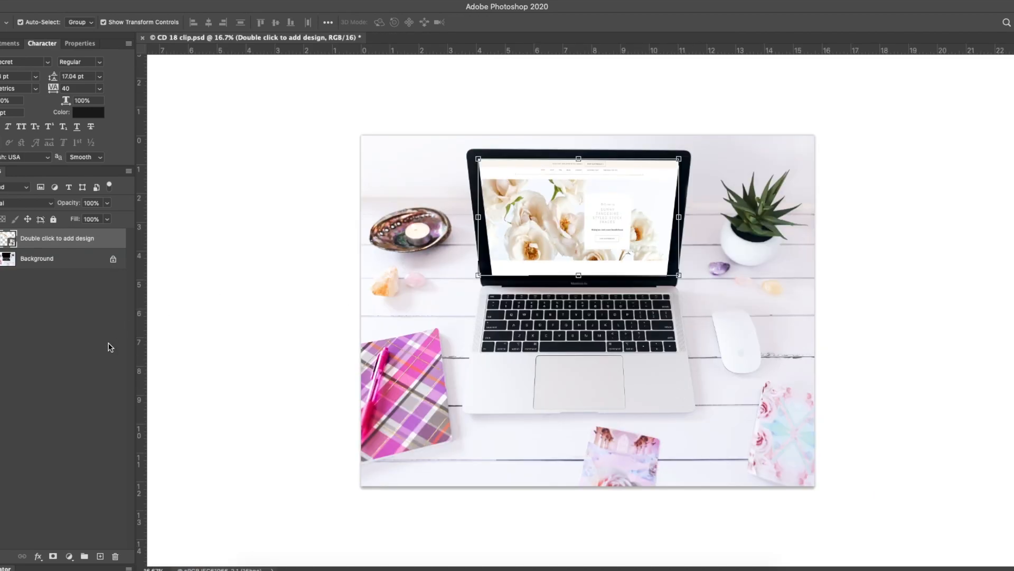
# Delete the screenshot layer from the design smart object and save the smart object
pyautogui.click(64, 375)
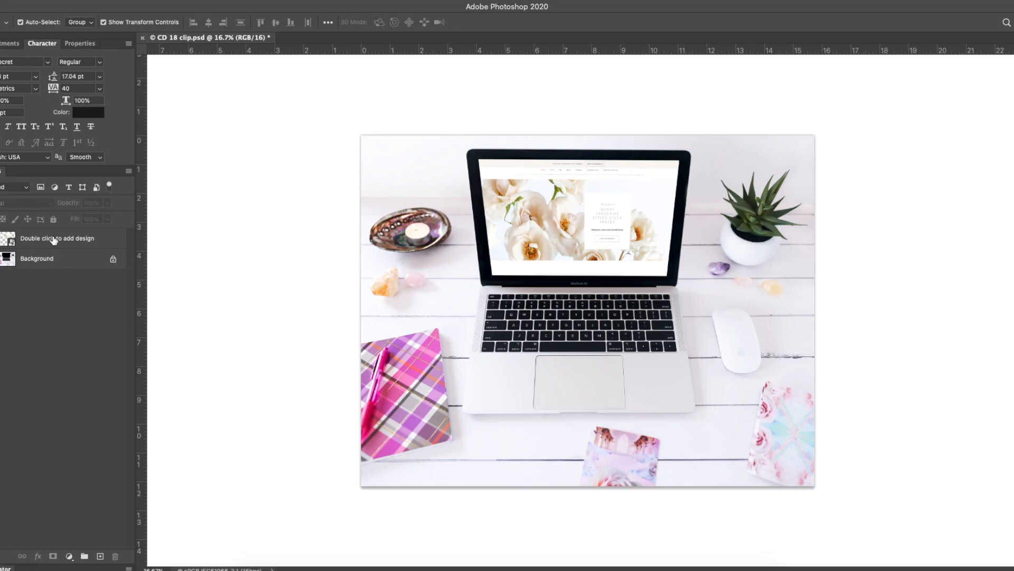
pyautogui.doubleClick(11, 240)
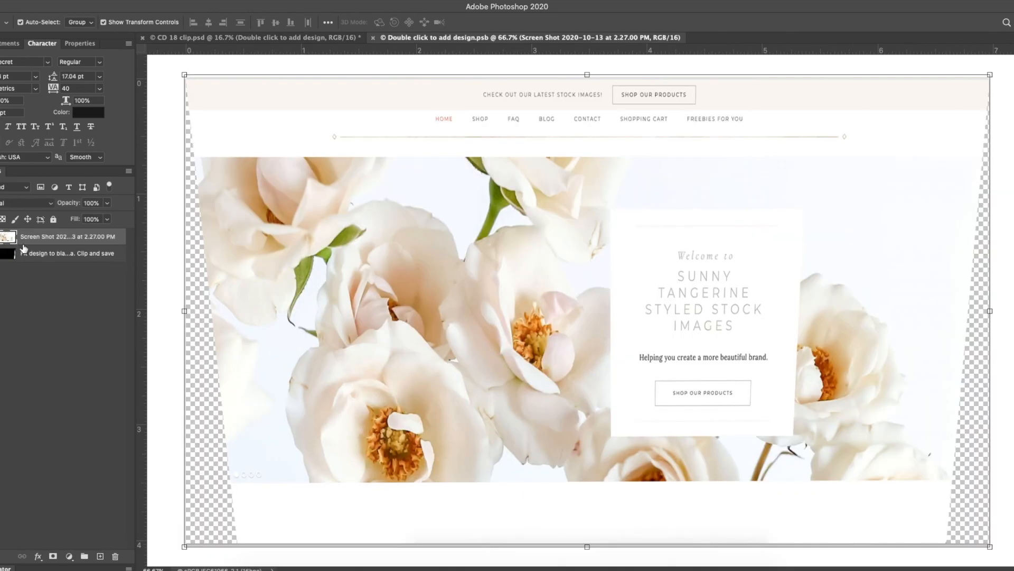
pyautogui.press('Delete')
pyautogui.click(373, 38)
pyautogui.click(602, 192)
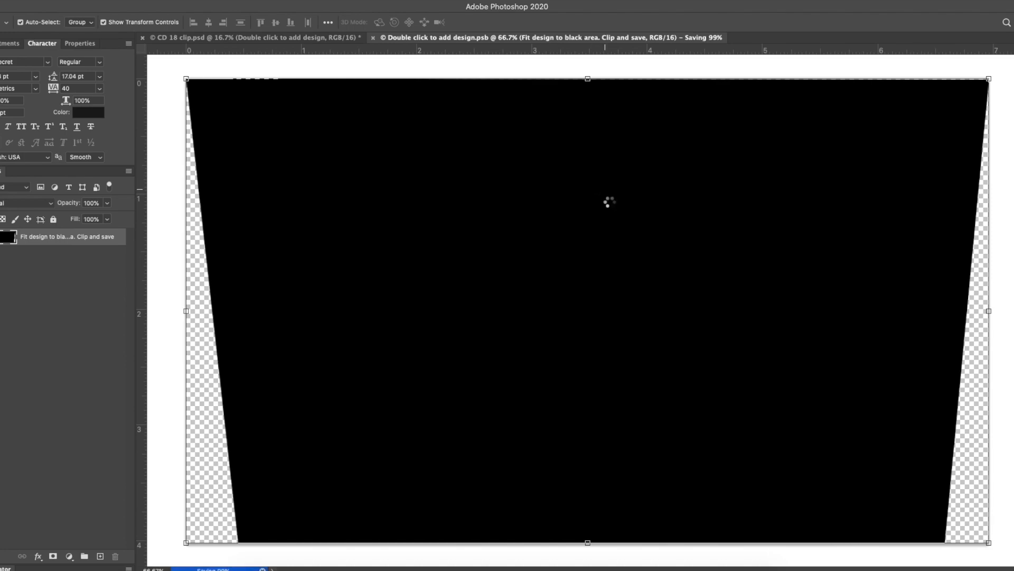
# Hide and reshow the background to check the screen area, and reselect the design layer
pyautogui.click(37, 371)
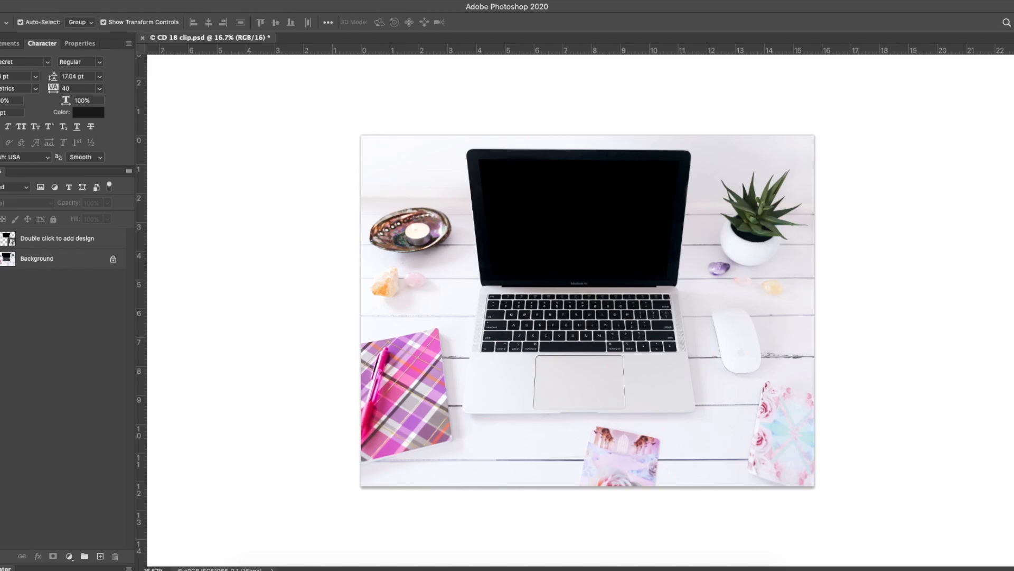
pyautogui.click(0, 258)
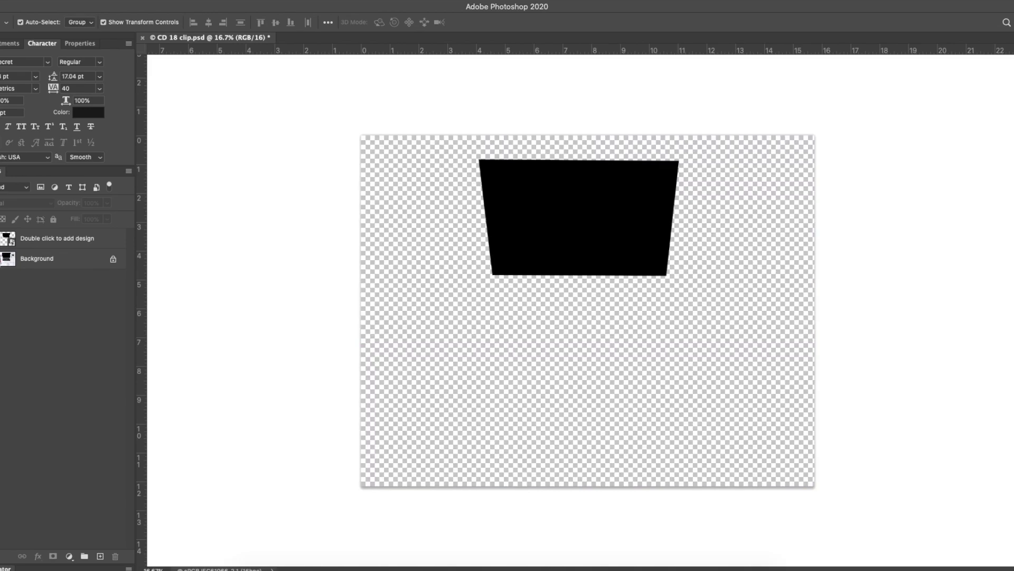
pyautogui.click(0, 259)
pyautogui.click(59, 240)
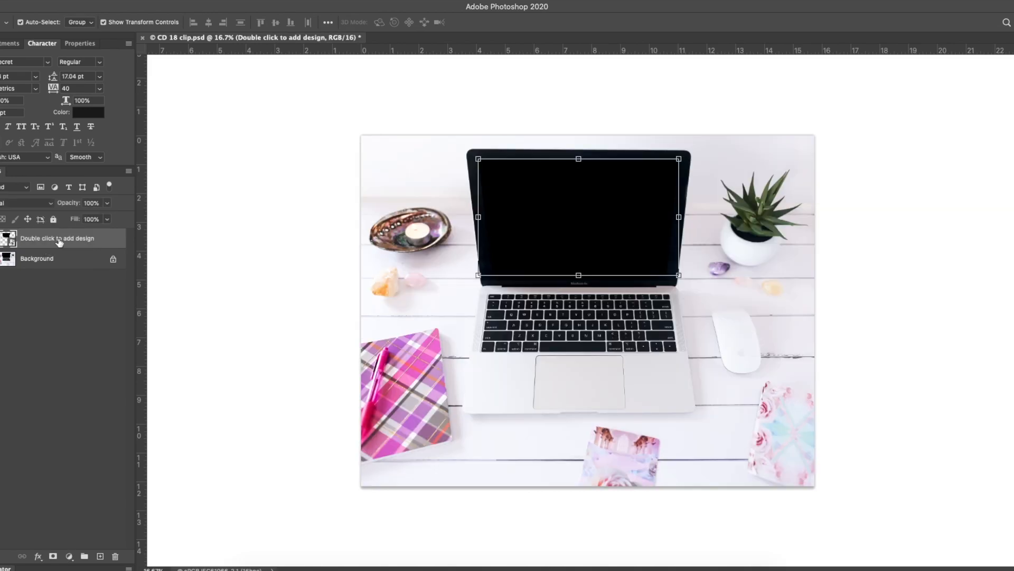
# Place the website screenshot image file into the desk mockup document
pyautogui.click(41, 1)
pyautogui.click(65, 217)
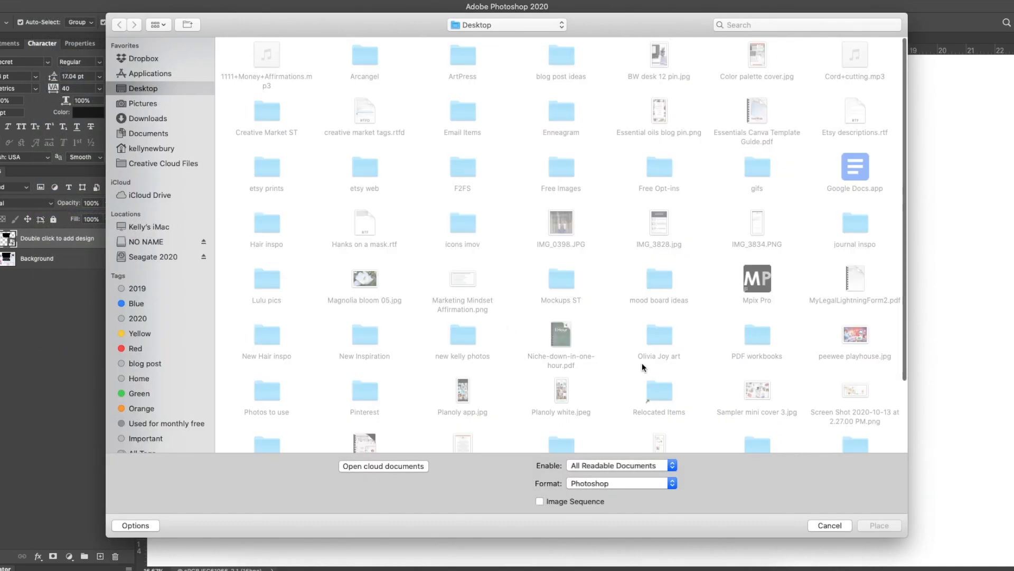
pyautogui.scroll(-5, 694, 369)
pyautogui.doubleClick(861, 311)
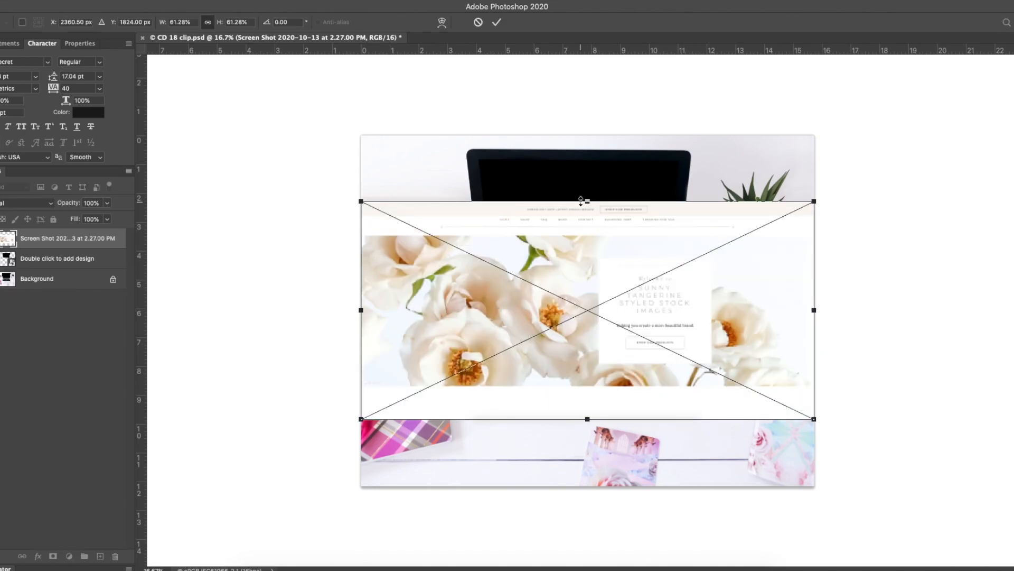
# Scale the placed screenshot down and position it over the laptop screen, then commit the transform
pyautogui.moveTo(587, 201); pyautogui.dragTo(586, 179)
pyautogui.moveTo(587, 414); pyautogui.dragTo(585, 326)
pyautogui.moveTo(570, 267); pyautogui.dragTo(570, 239)
pyautogui.moveTo(740, 224); pyautogui.dragTo(719, 220)
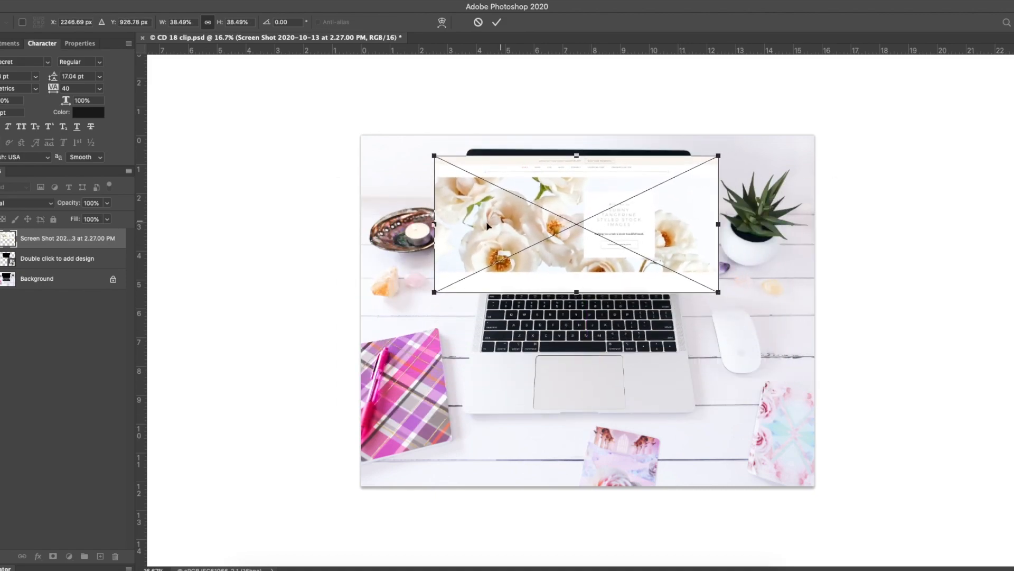
pyautogui.moveTo(433, 230); pyautogui.dragTo(464, 224)
pyautogui.moveTo(569, 229); pyautogui.dragTo(564, 217)
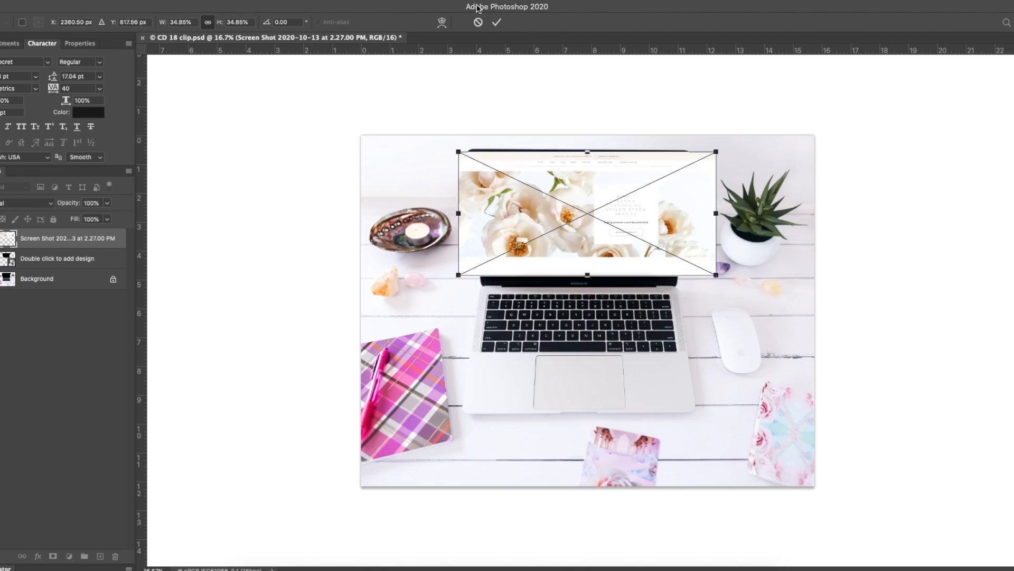
pyautogui.moveTo(715, 212); pyautogui.dragTo(709, 214)
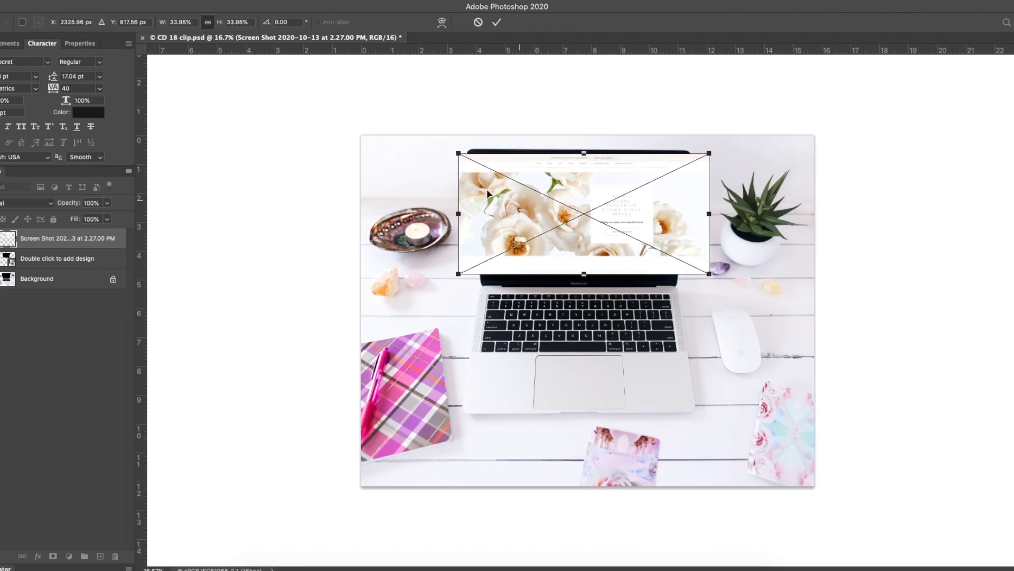
pyautogui.click(496, 22)
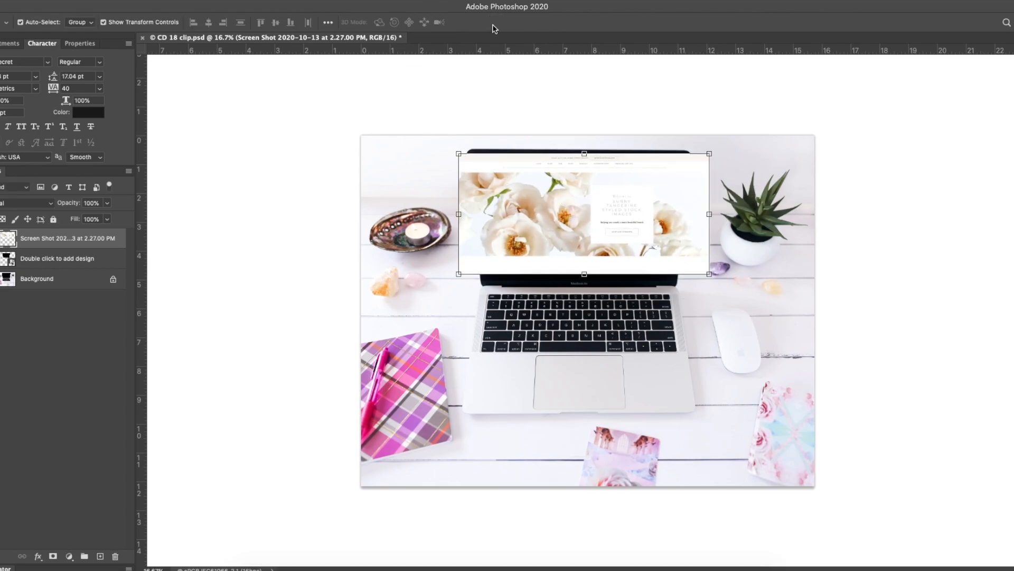
# Create a clipping mask so the screenshot layer is clipped to the design layer beneath it
pyautogui.click(128, 172)
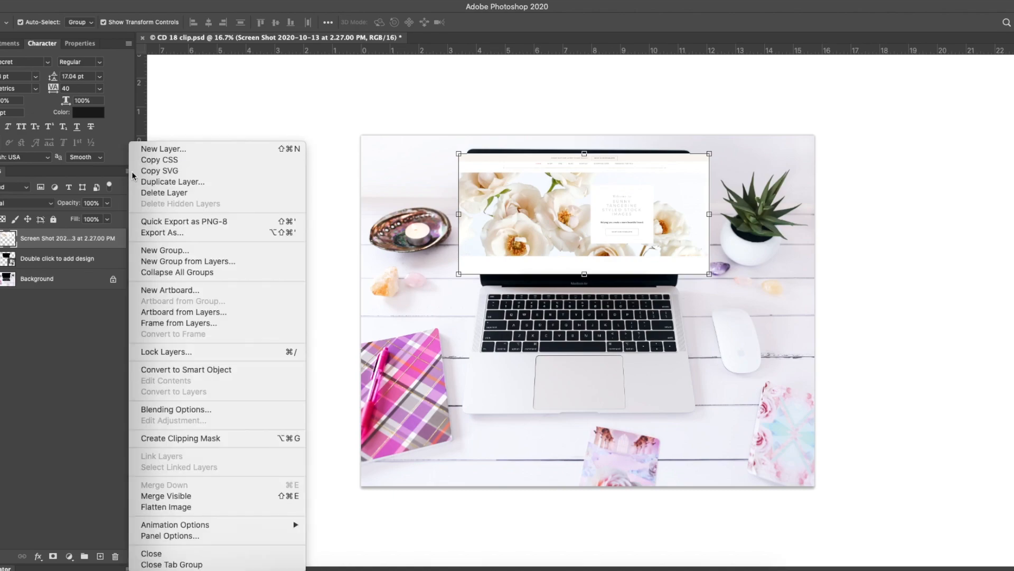
pyautogui.click(169, 438)
pyautogui.click(96, 392)
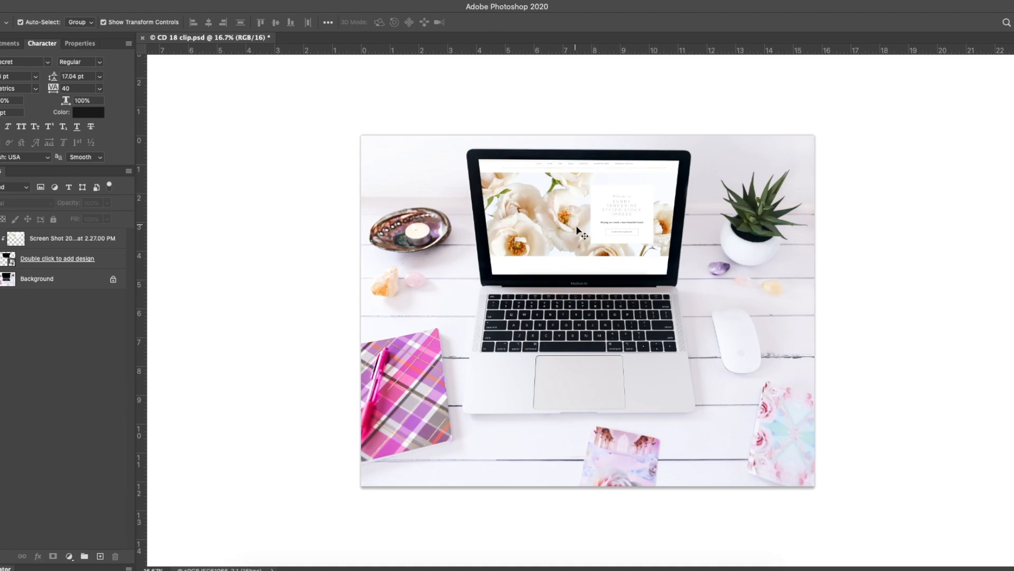
# Select the screenshot layer and distort its corners to match the laptop screen's edges, then commit
pyautogui.press('z')
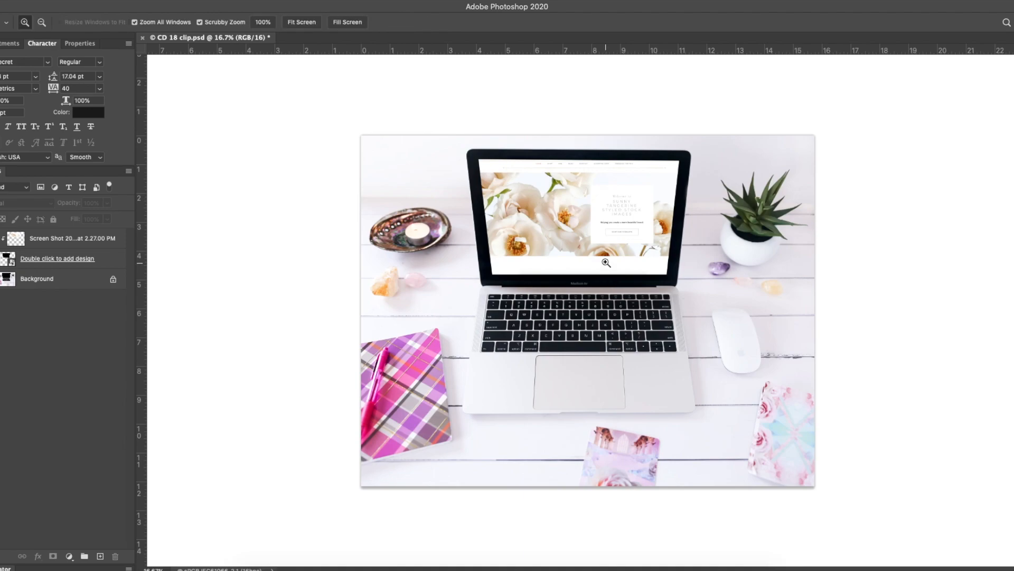
pyautogui.click(594, 244)
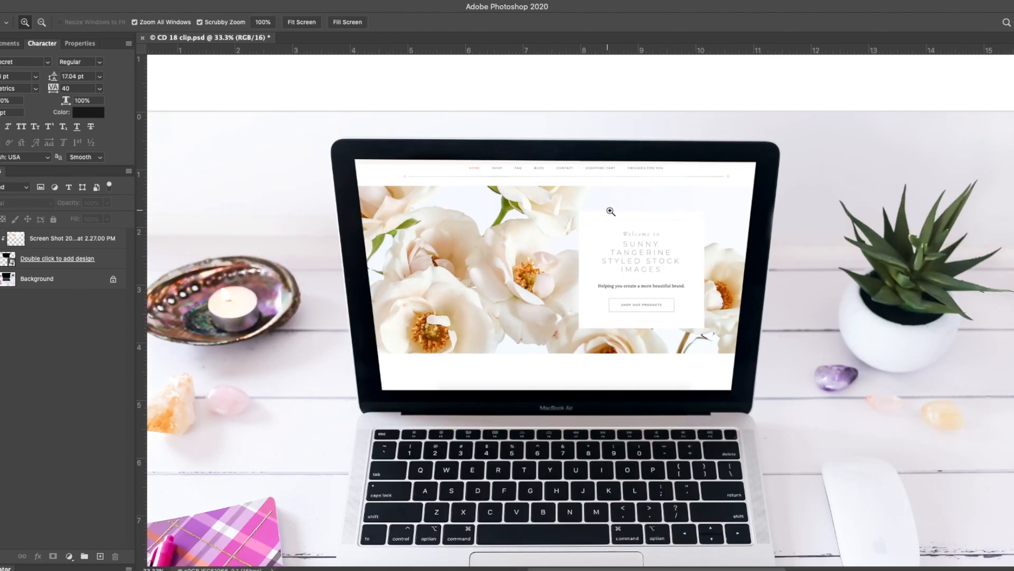
pyautogui.click(59, 239)
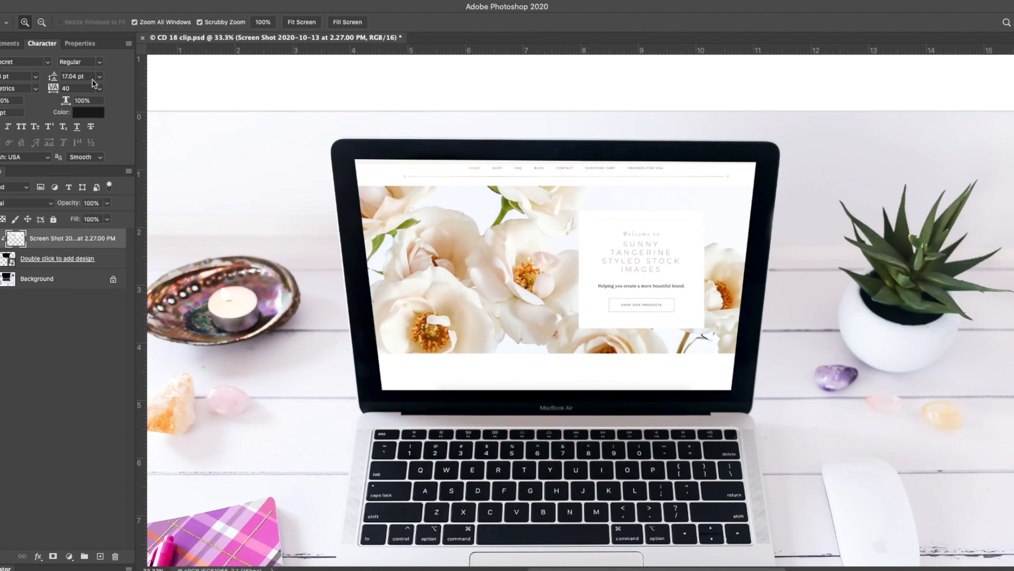
pyautogui.press('v')
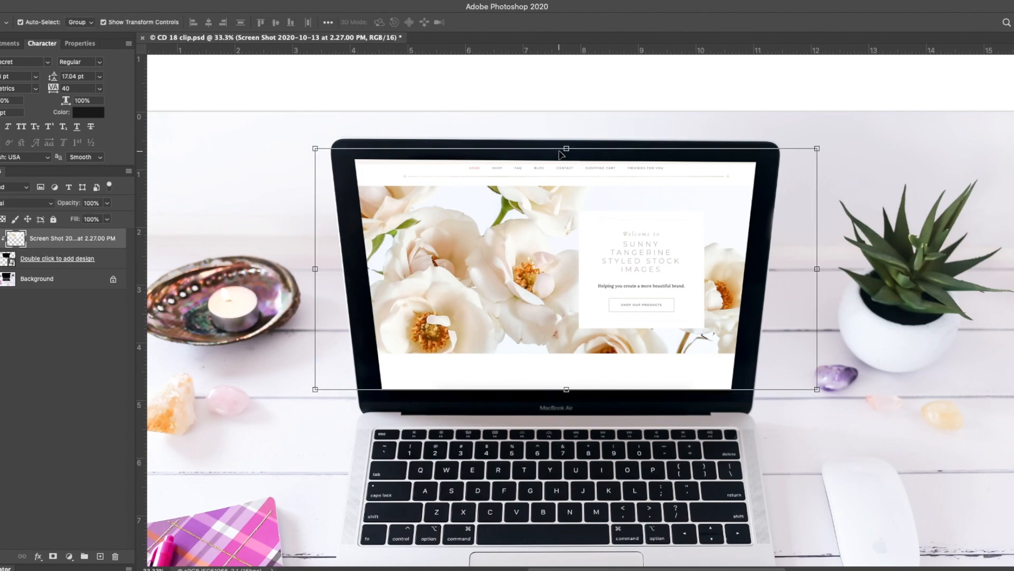
pyautogui.moveTo(567, 148); pyautogui.dragTo(566, 158)
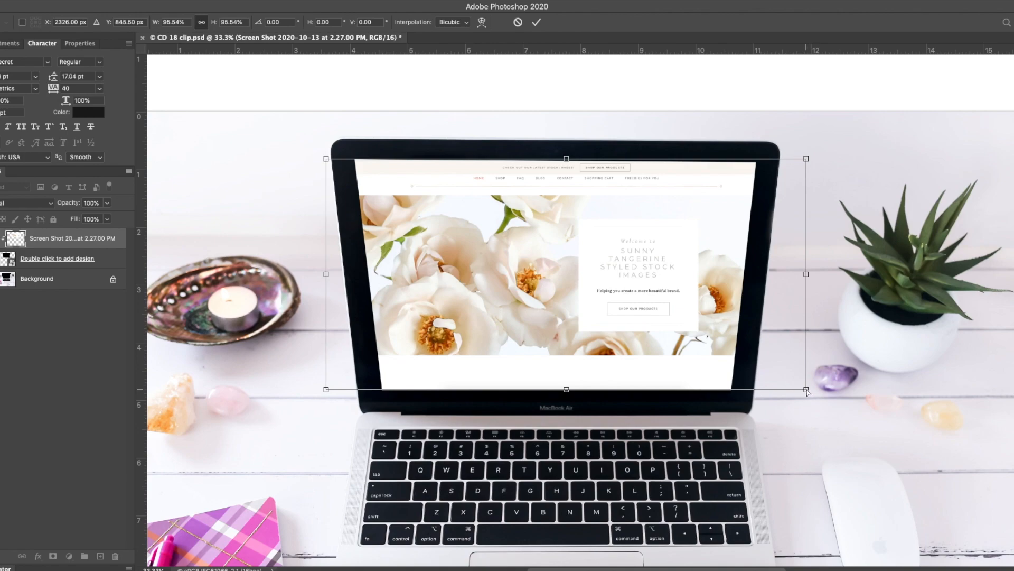
pyautogui.moveTo(806, 390); pyautogui.dragTo(737, 391)
pyautogui.moveTo(806, 159); pyautogui.dragTo(758, 157)
pyautogui.moveTo(325, 159); pyautogui.dragTo(352, 158)
pyautogui.moveTo(326, 389); pyautogui.dragTo(382, 389)
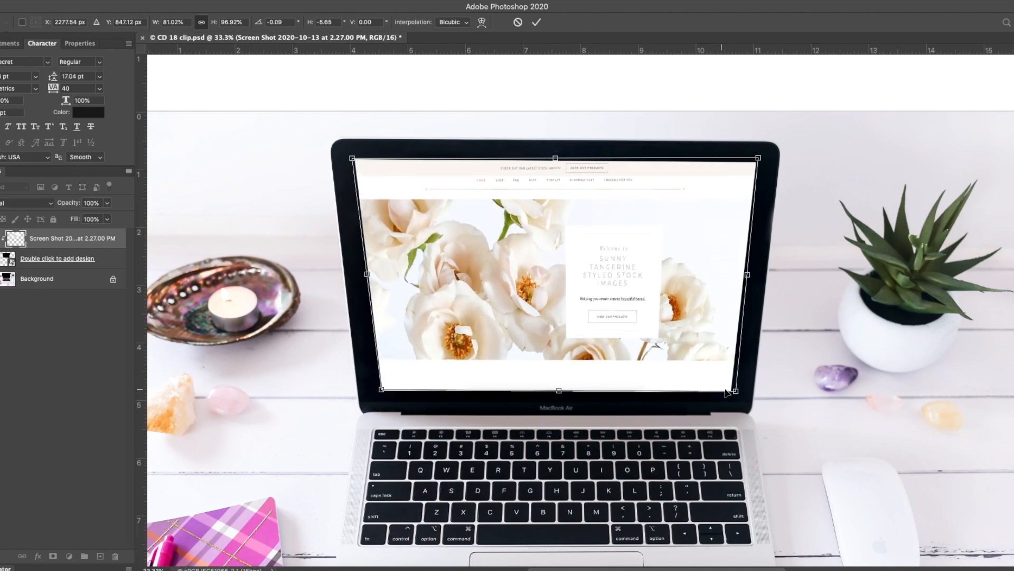
pyautogui.moveTo(736, 394); pyautogui.dragTo(730, 392)
pyautogui.moveTo(758, 161); pyautogui.dragTo(760, 161)
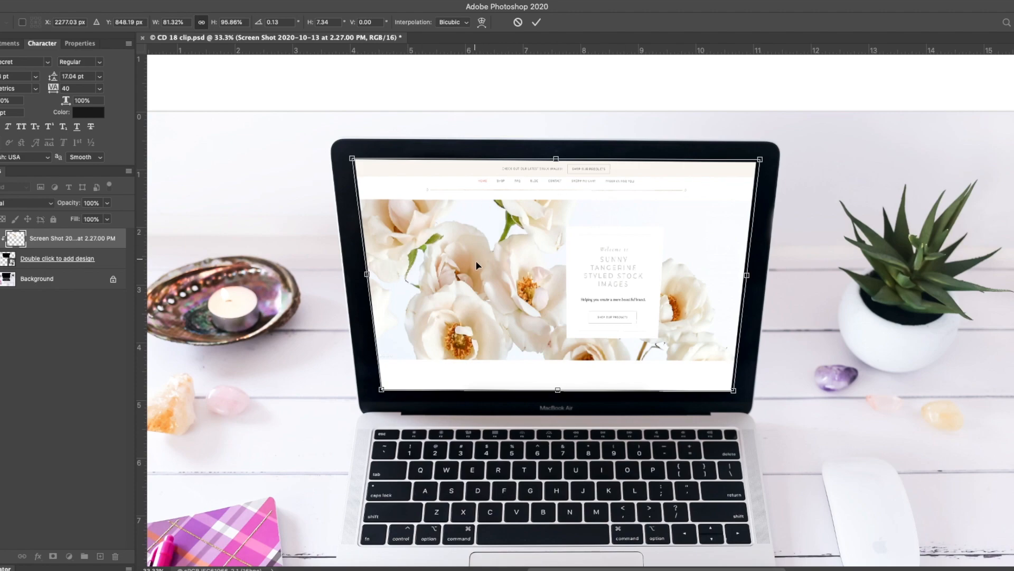
pyautogui.click(536, 22)
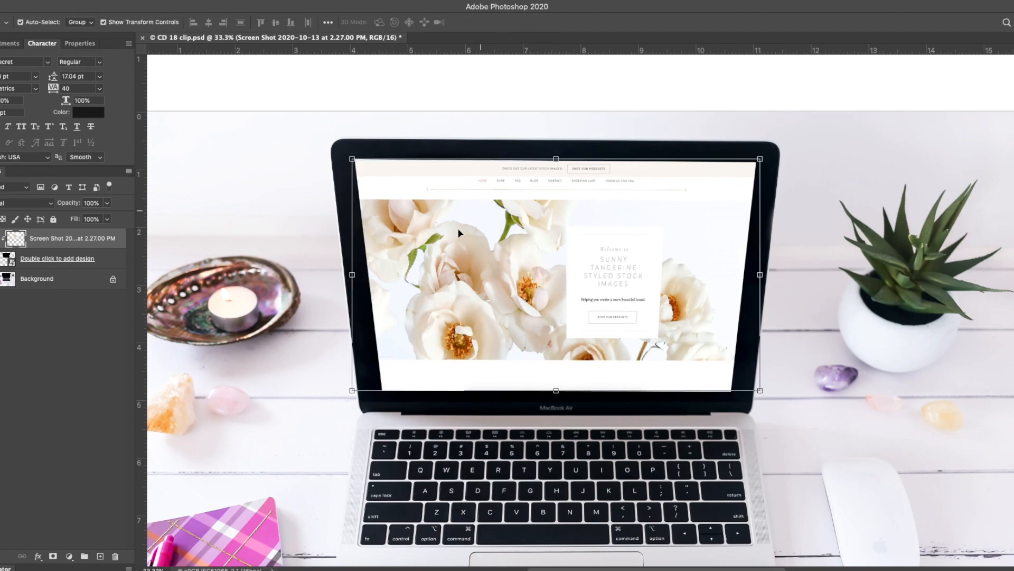
pyautogui.click(50, 405)
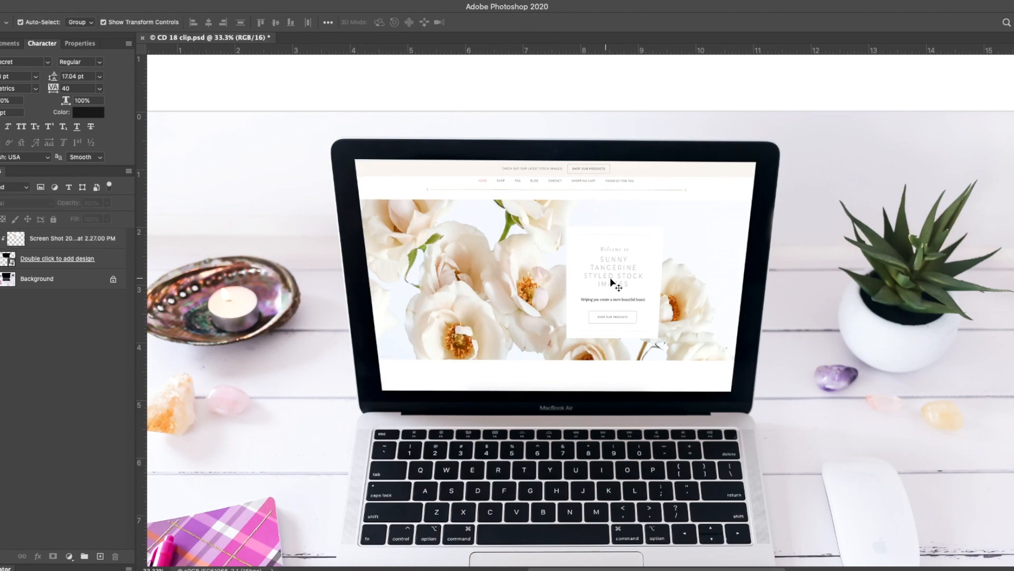